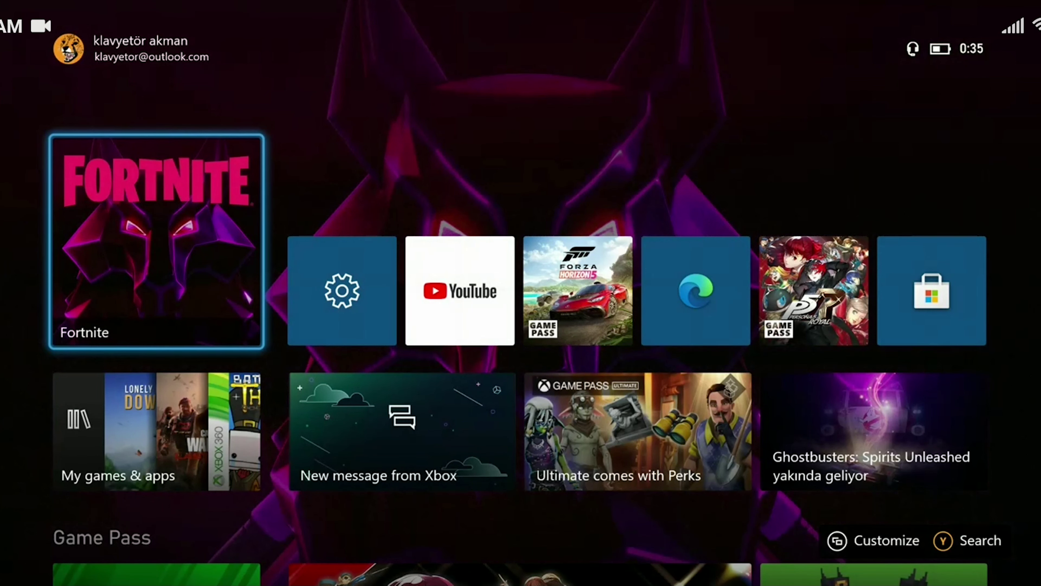
# Quit Fortnite through its options in the Xbox guide.
pyautogui.press('super')
pyautogui.press('Down')
pyautogui.press('Down')
pyautogui.press('Down')
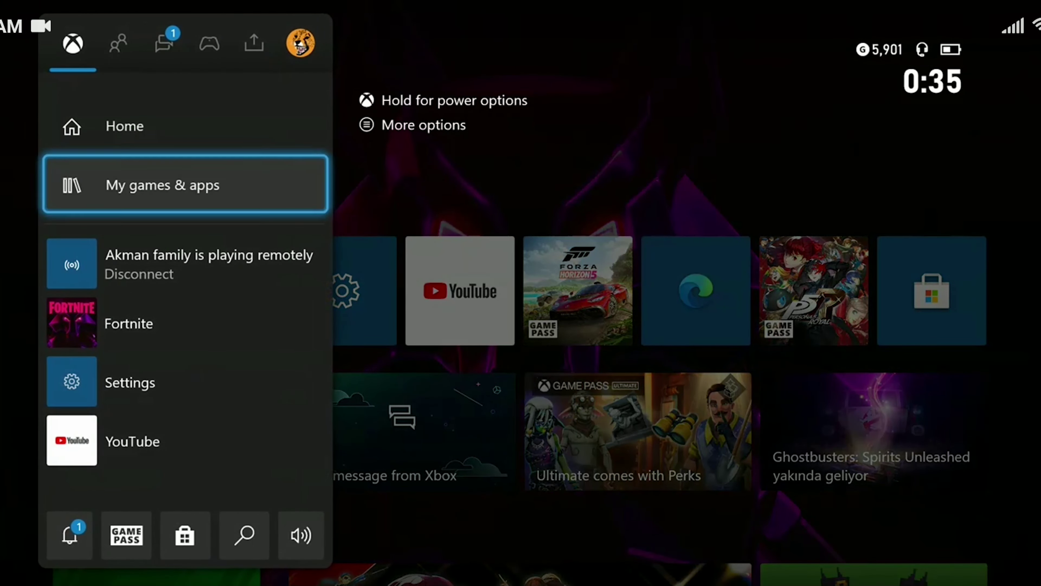
pyautogui.press('Menu')
pyautogui.press('Down')
pyautogui.press('Down')
pyautogui.press('Down')
pyautogui.press('Down')
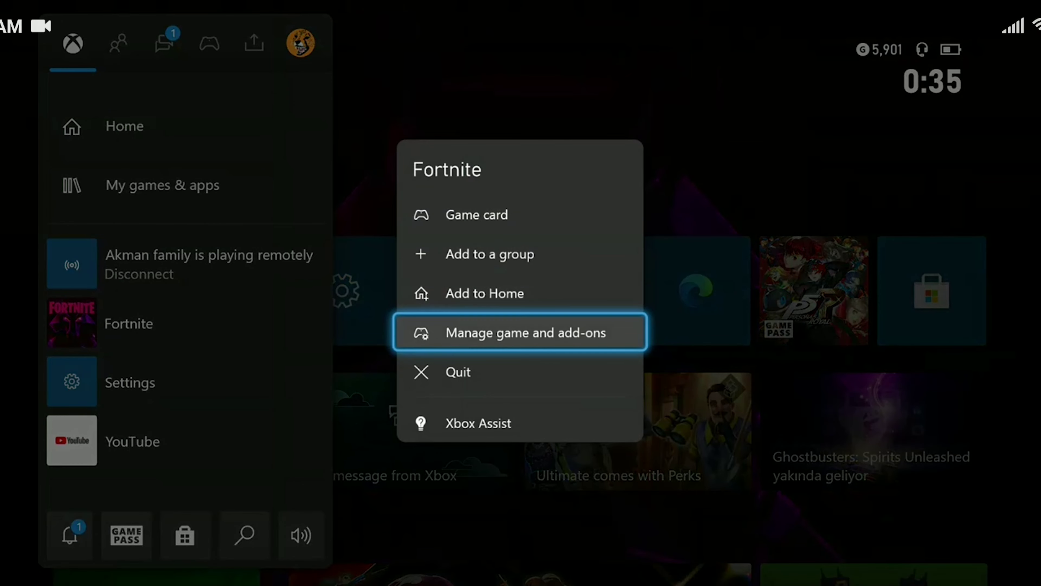
pyautogui.press('Return')
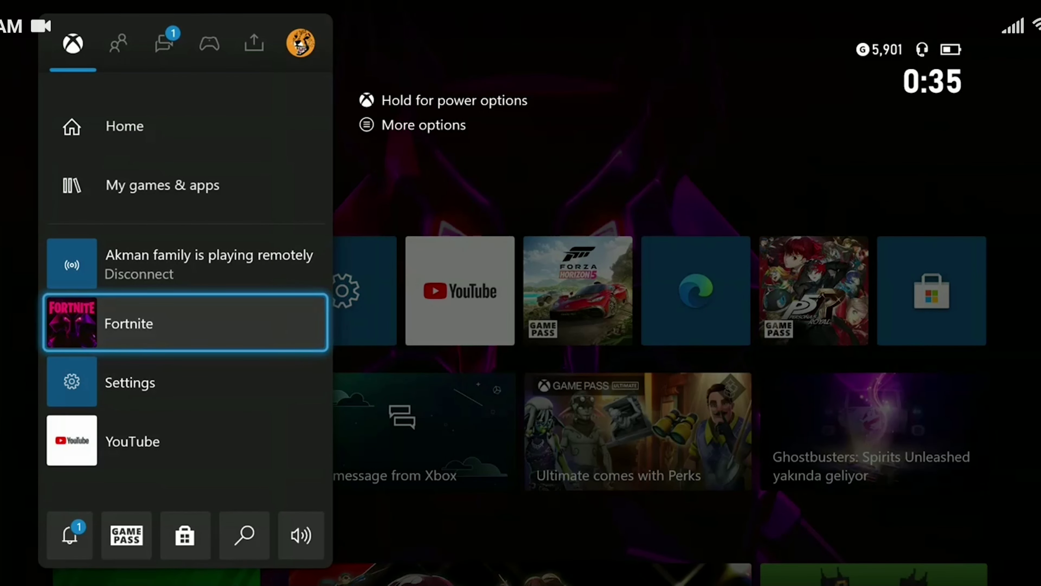
# Open the console's My games & apps library.
pyautogui.press('Up')
pyautogui.press('Up')
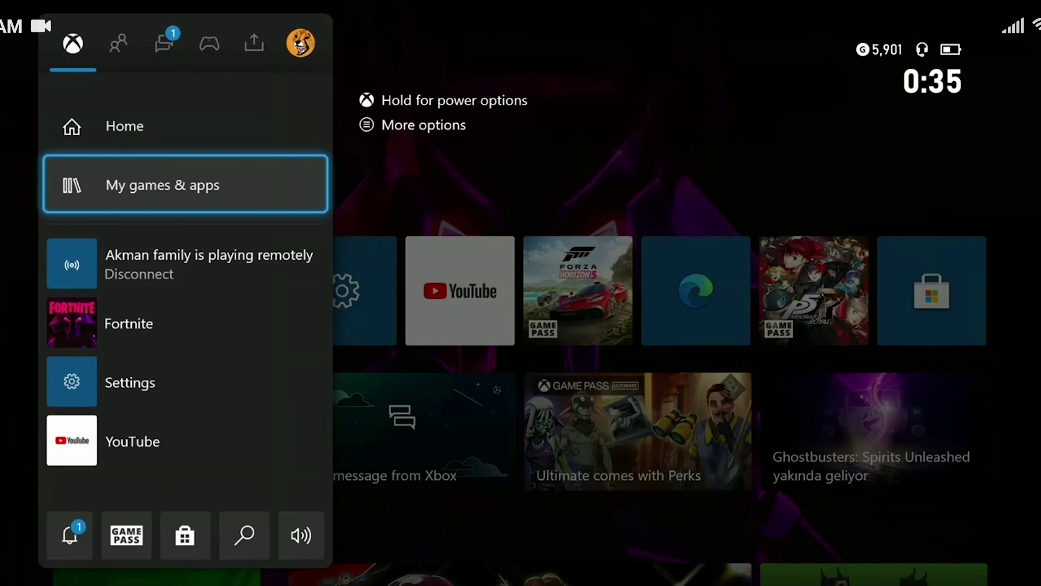
pyautogui.press('Return')
pyautogui.press('Escape')
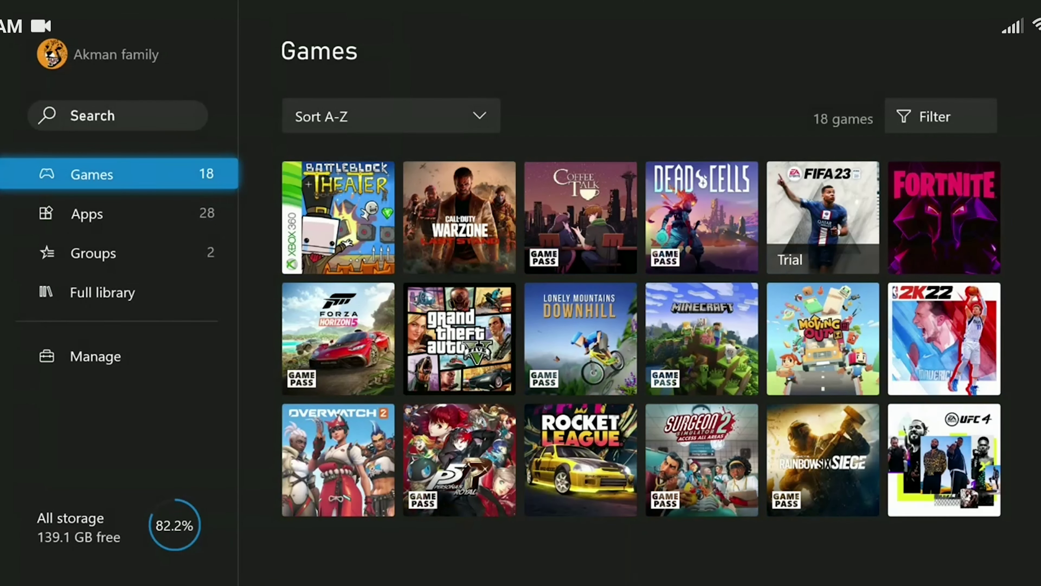
# Open the Manage game and add-ons page for Fortnite from the installed games.
pyautogui.press('Right')
pyautogui.press('Right')
pyautogui.press('Right')
pyautogui.press('Right')
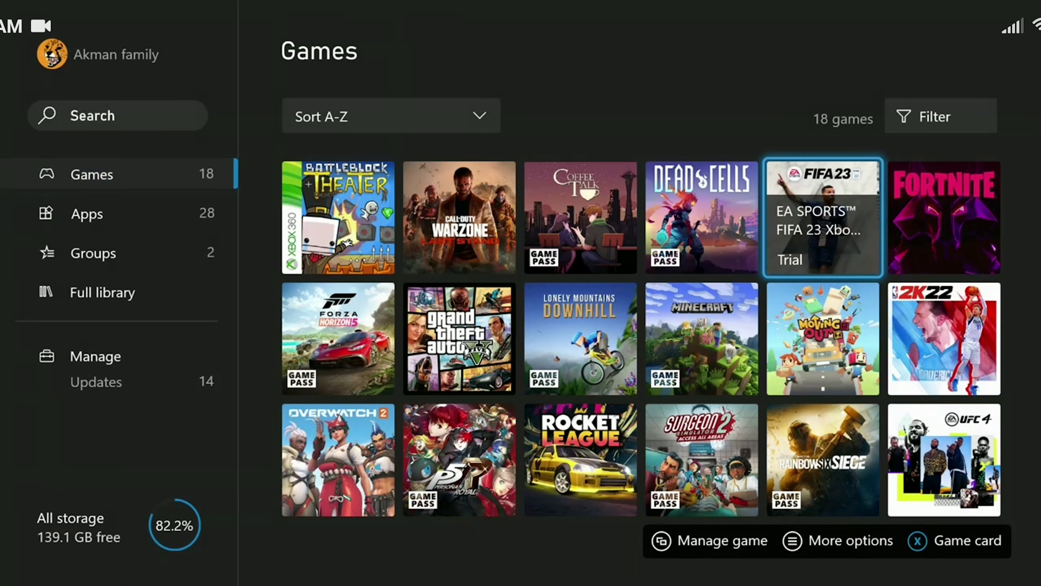
pyautogui.press('Right')
pyautogui.press('Menu')
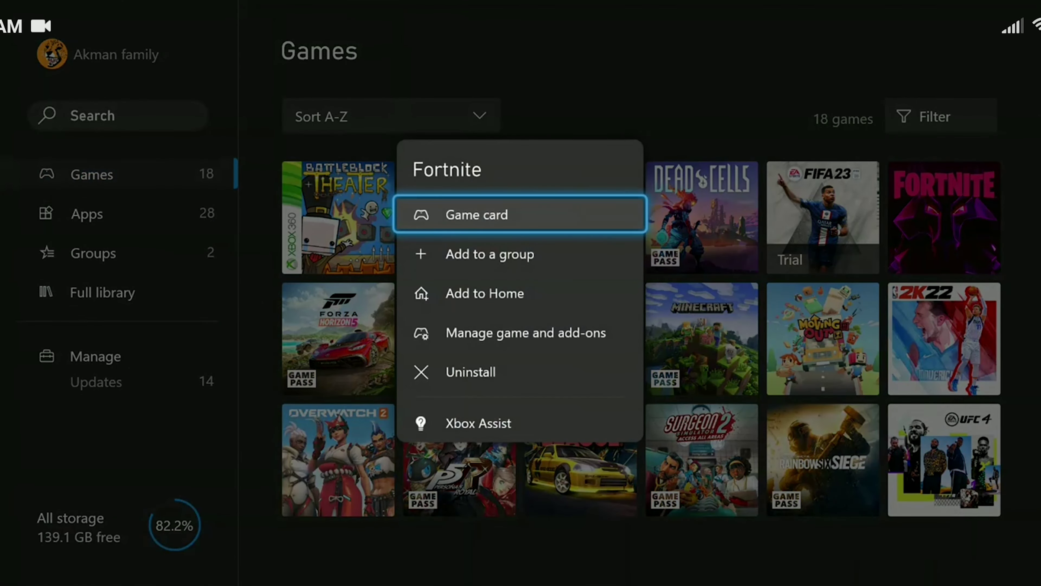
pyautogui.press('Down')
pyautogui.press('Down')
pyautogui.press('Down')
pyautogui.press('Down')
pyautogui.press('Up')
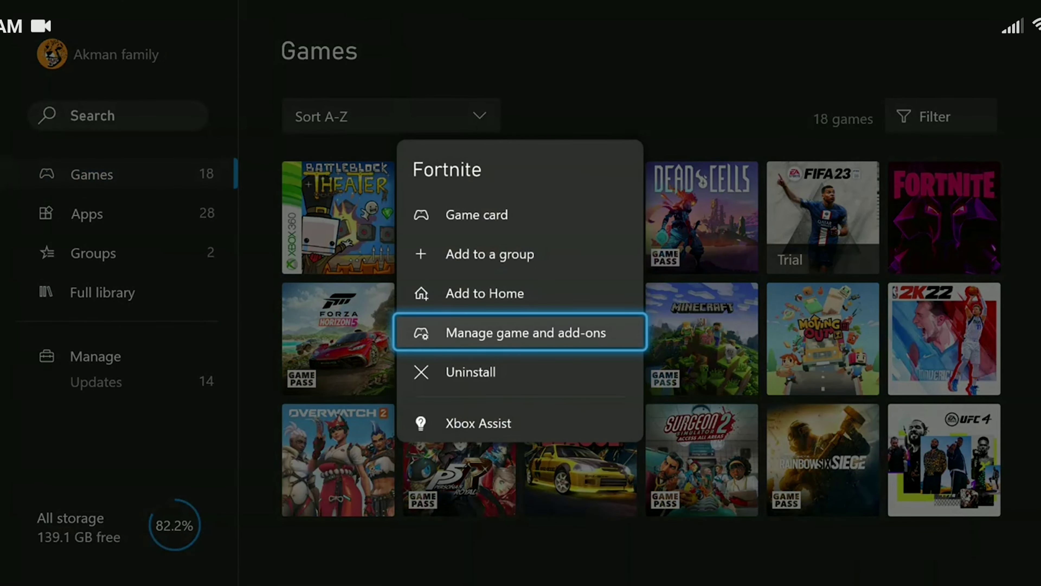
pyautogui.press('Return')
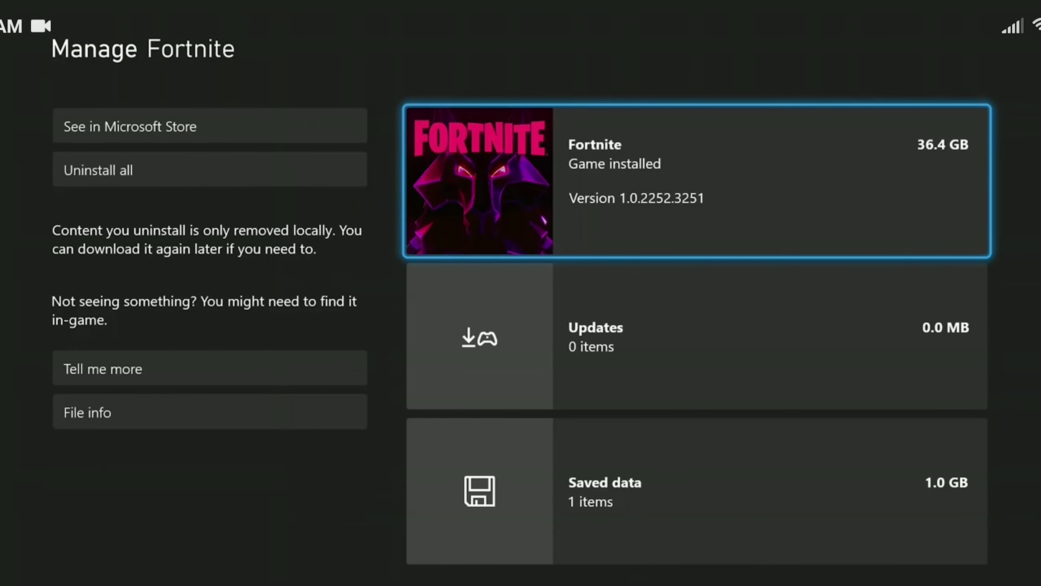
# Delete all of Fortnite's saved data and confirm clearing its reserved space.
pyautogui.press('Down')
pyautogui.press('Down')
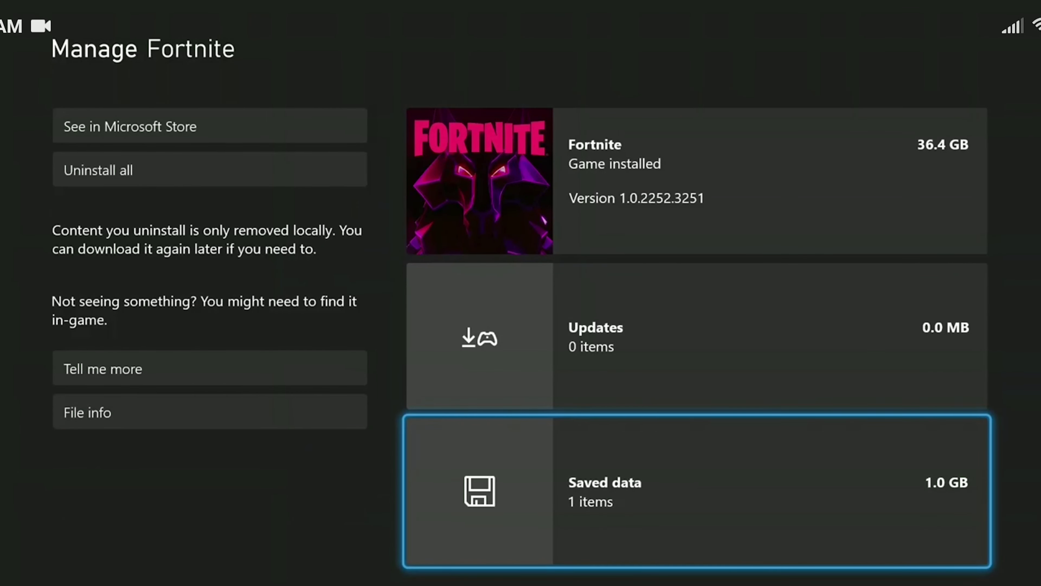
pyautogui.press('Return')
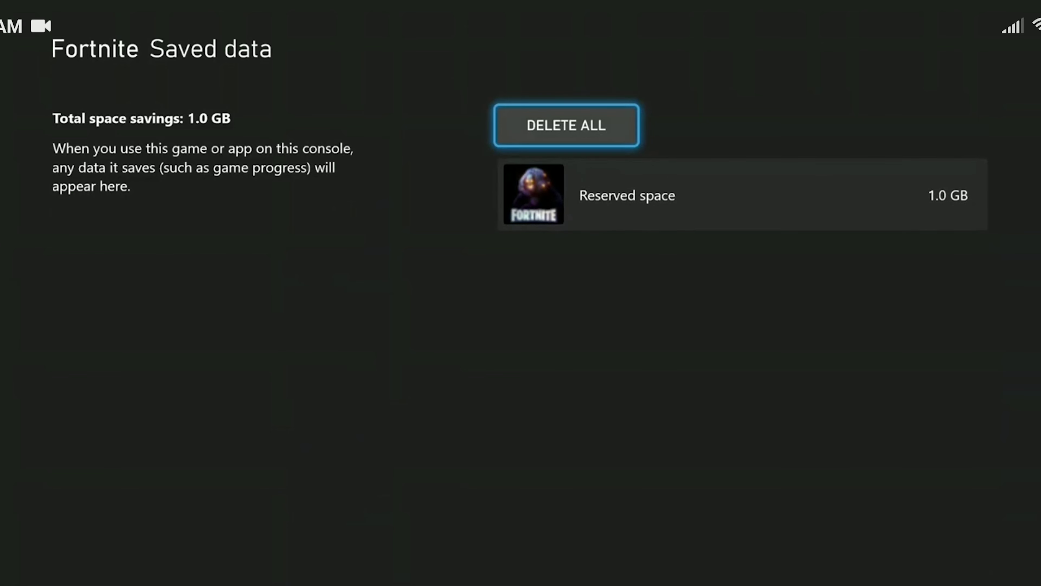
pyautogui.press('Return')
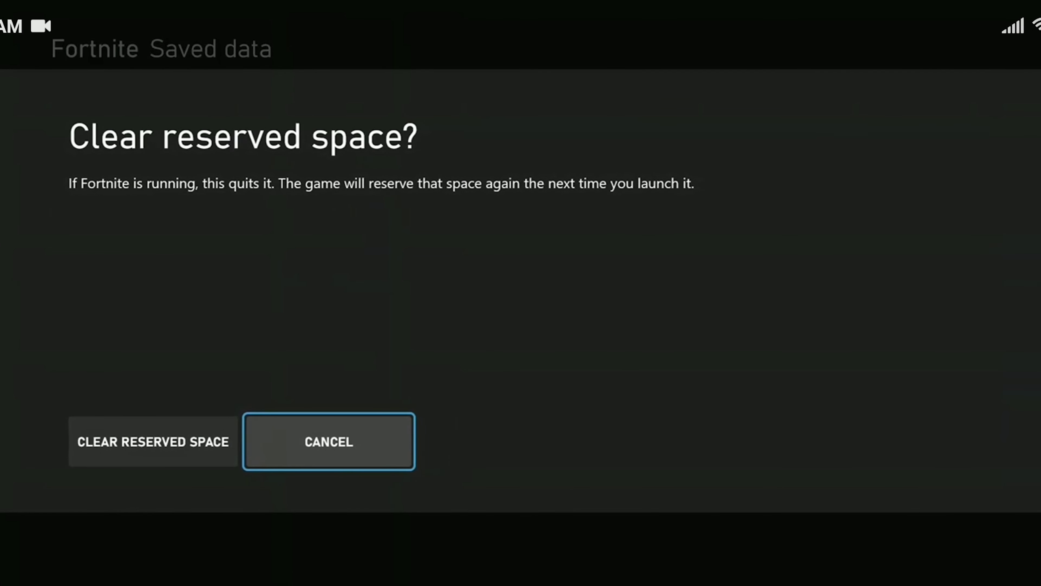
pyautogui.press('Left')
pyautogui.press('Return')
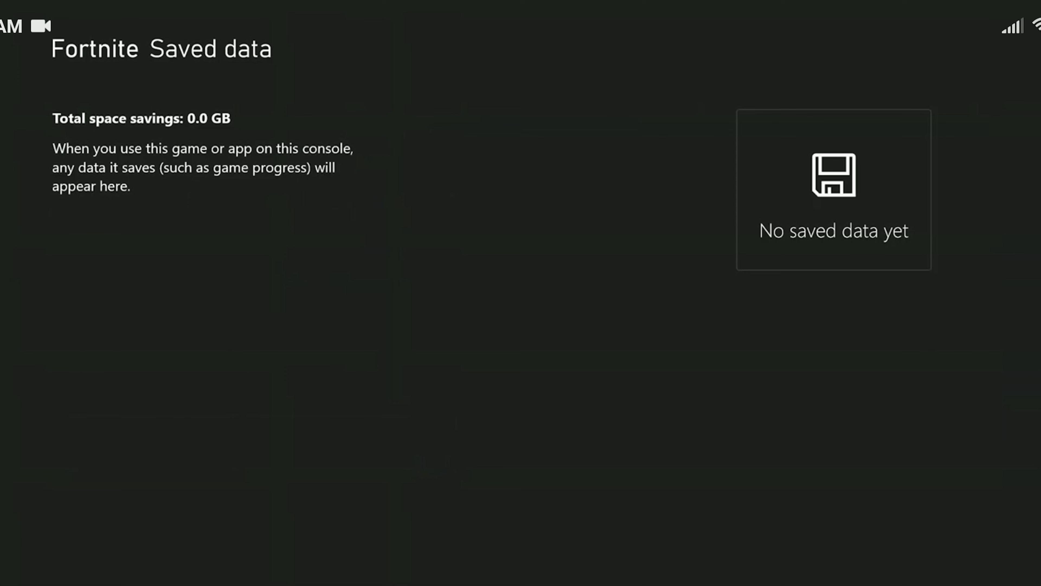
# Open the Storage devices page in the console's System settings.
pyautogui.press('super')
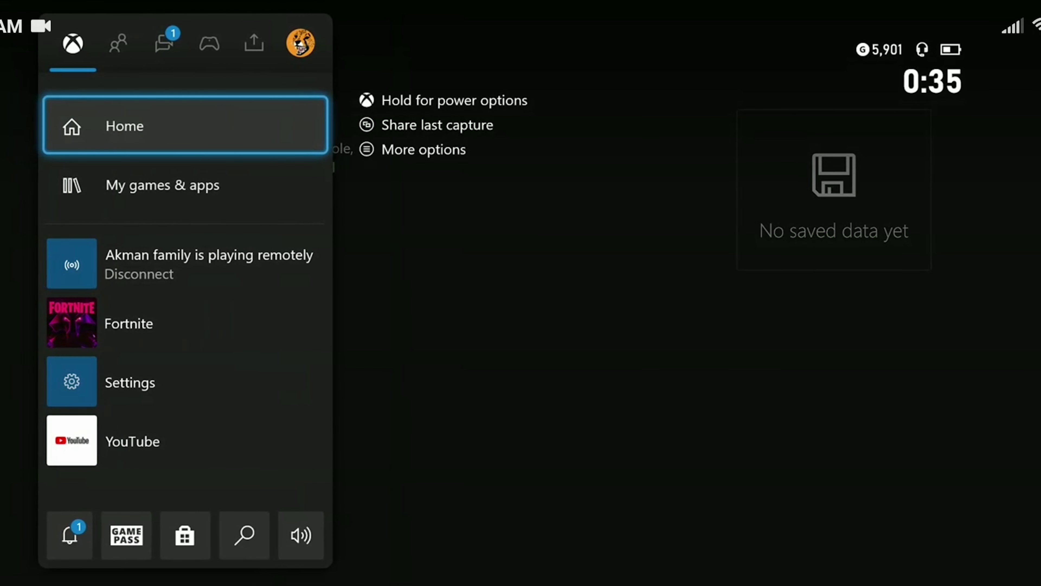
pyautogui.press('Left')
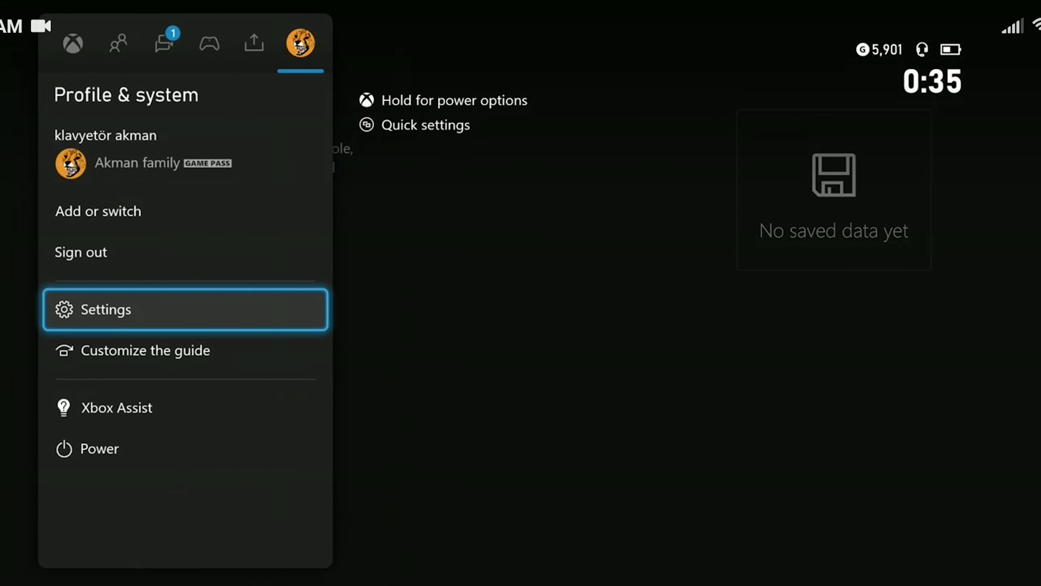
pyautogui.press('Return')
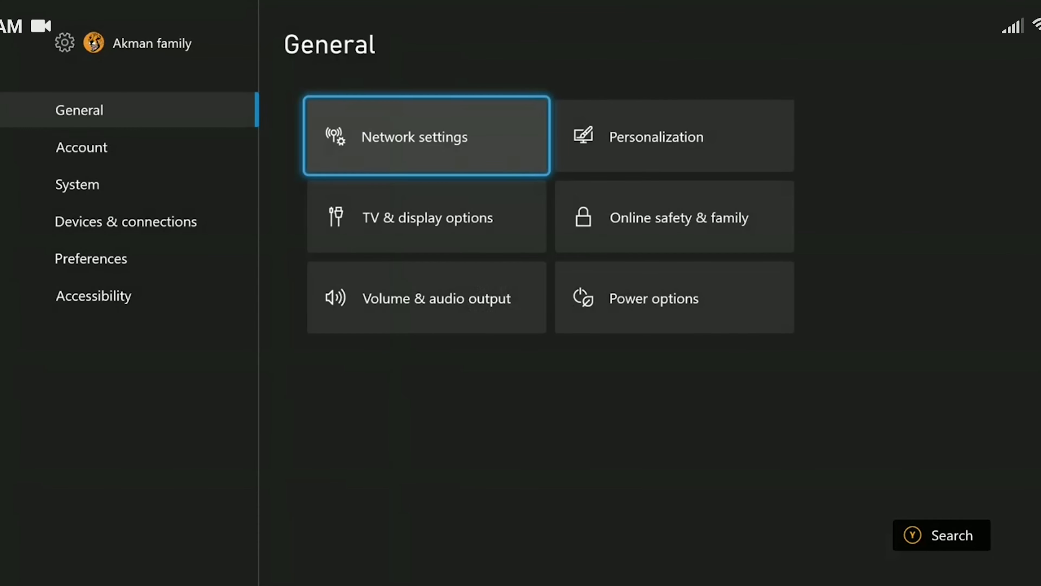
pyautogui.press('Left')
pyautogui.press('Down')
pyautogui.press('Down')
pyautogui.press('Right')
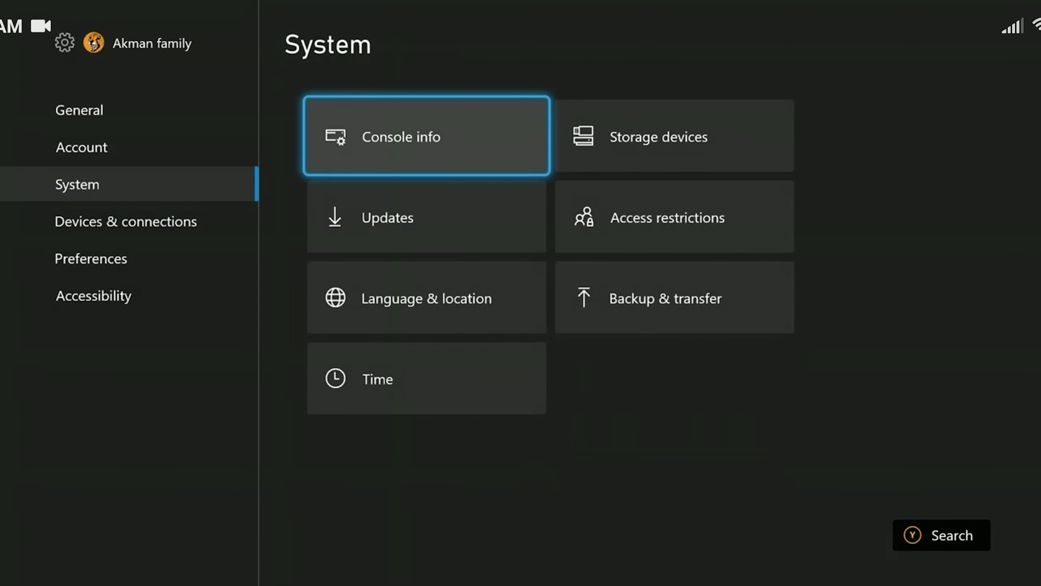
pyautogui.press('Right')
pyautogui.press('Return')
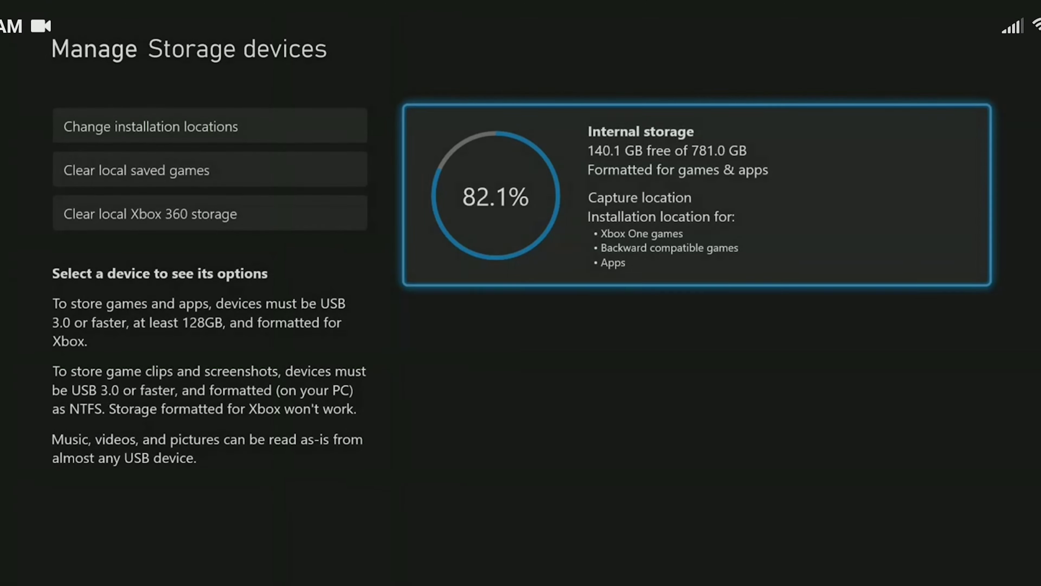
# Choose to clear the local saved games on the console's storage.
pyautogui.press('Left')
pyautogui.press('Down')
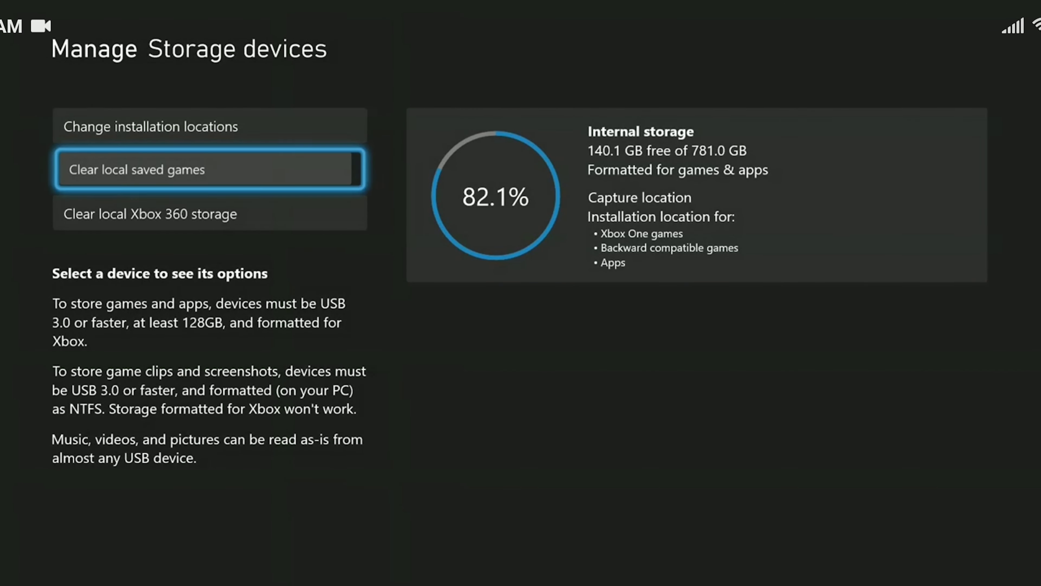
pyautogui.press('Return')
pyautogui.press('Left')
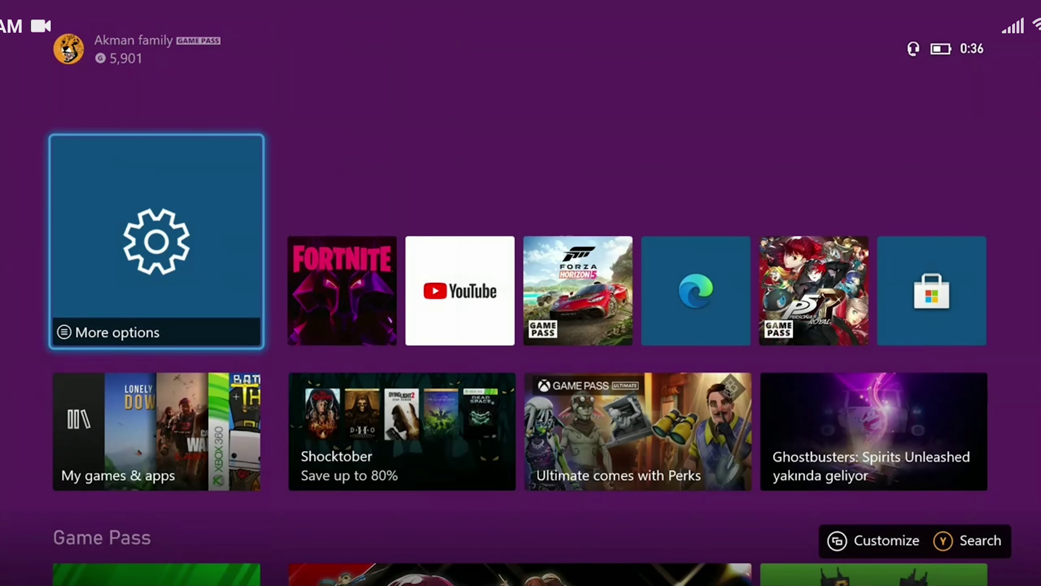
# Open the Network page in the console's General settings.
pyautogui.press('super')
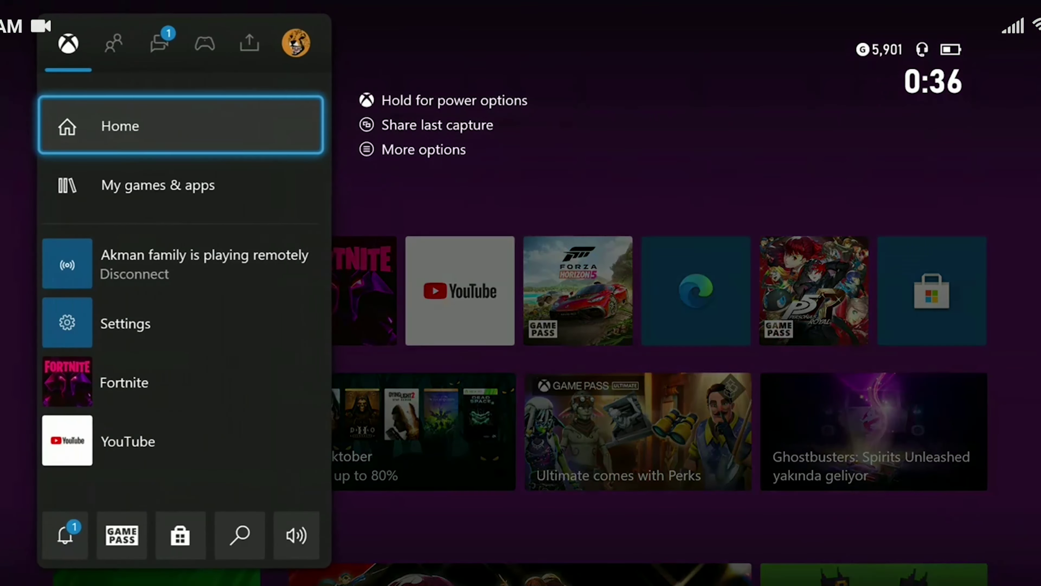
pyautogui.press('Right')
pyautogui.press('Right')
pyautogui.press('Right')
pyautogui.press('Right')
pyautogui.press('Right')
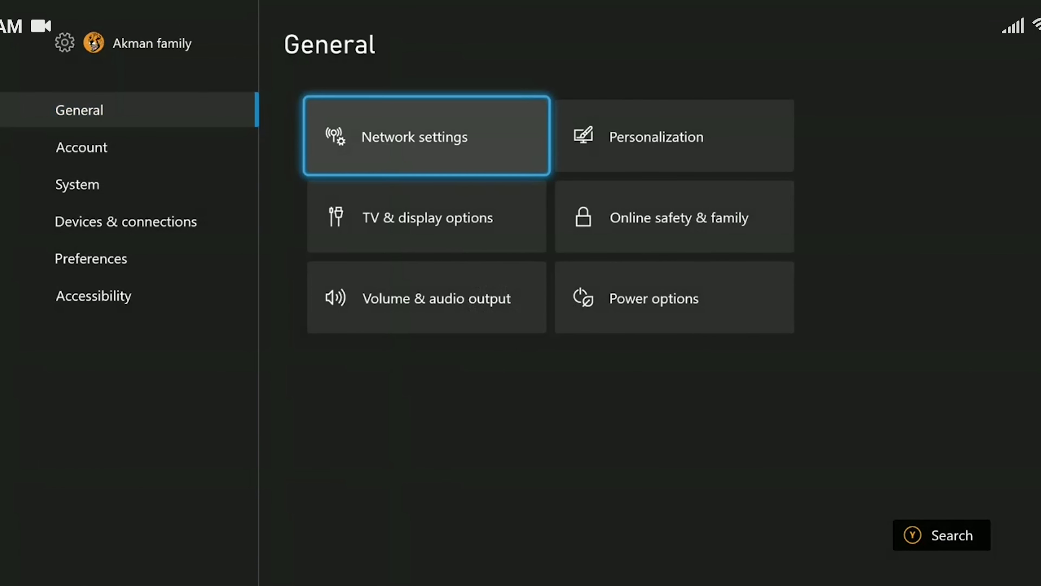
pyautogui.press('Return')
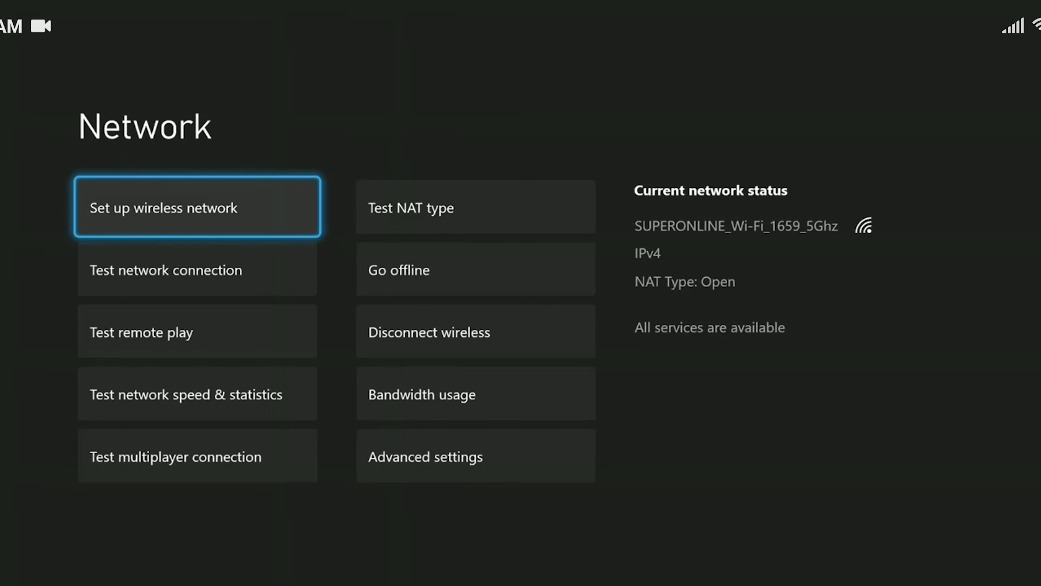
# In the advanced network settings, set the IPv4 DNS manually to primary 8.8.8.8 and secondary 8.8.4.4.
pyautogui.press('Right')
pyautogui.press('Down')
pyautogui.press('Down')
pyautogui.press('Down')
pyautogui.press('Down')
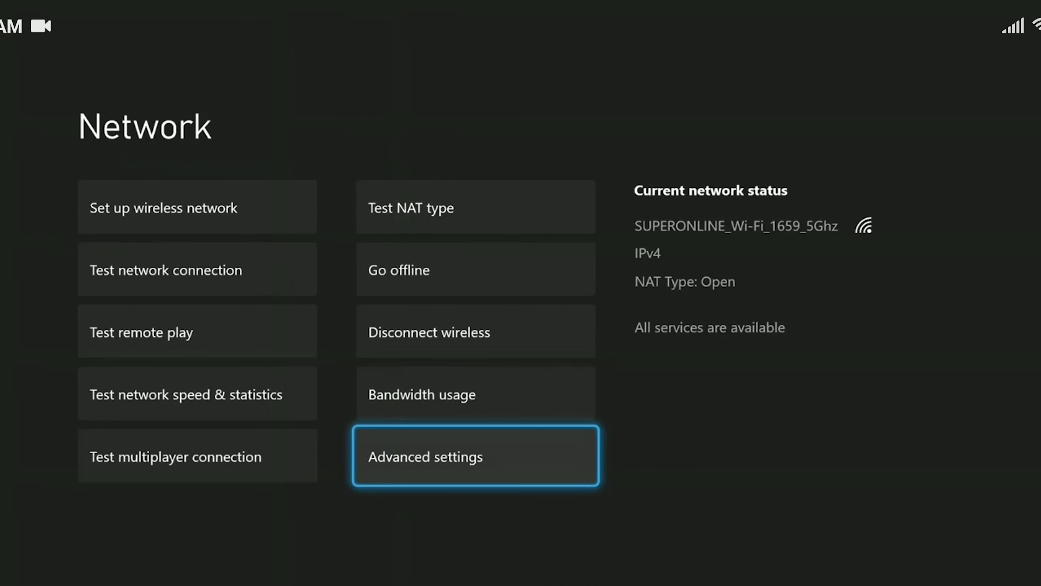
pyautogui.press('Return')
pyautogui.press('Down')
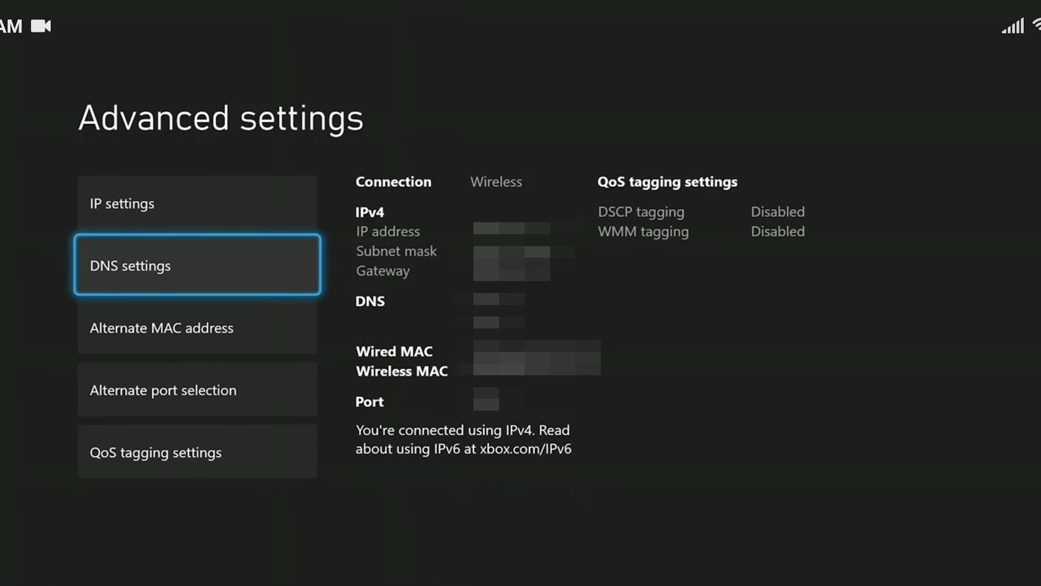
pyautogui.press('Return')
pyautogui.press('Down')
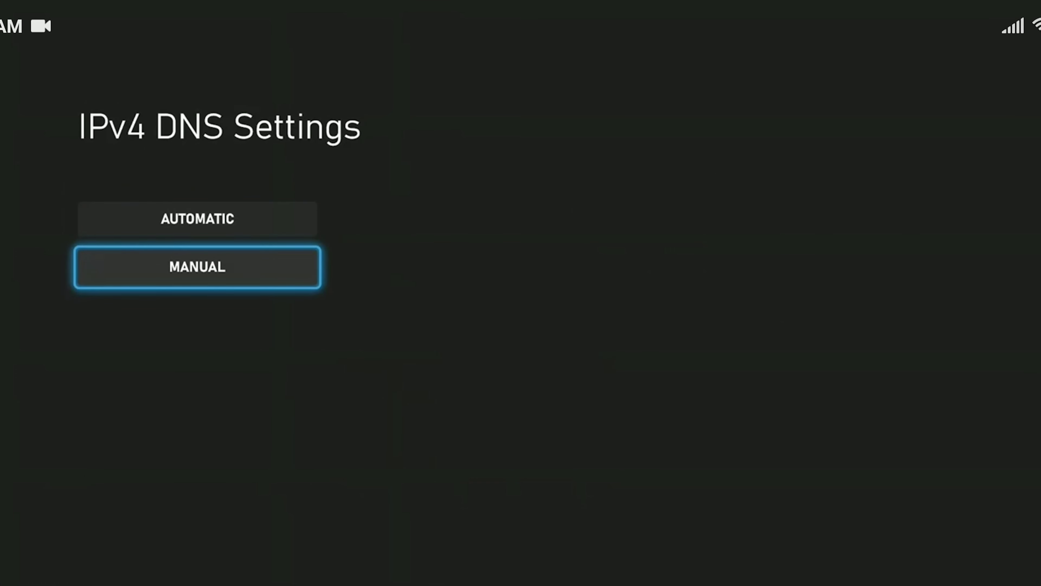
pyautogui.press('Return')
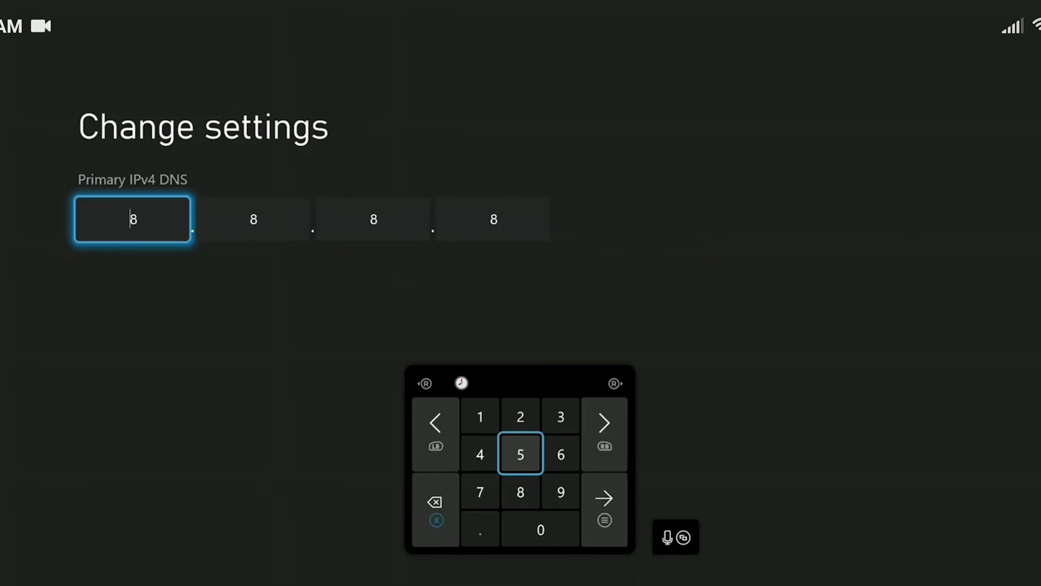
pyautogui.press('Return')
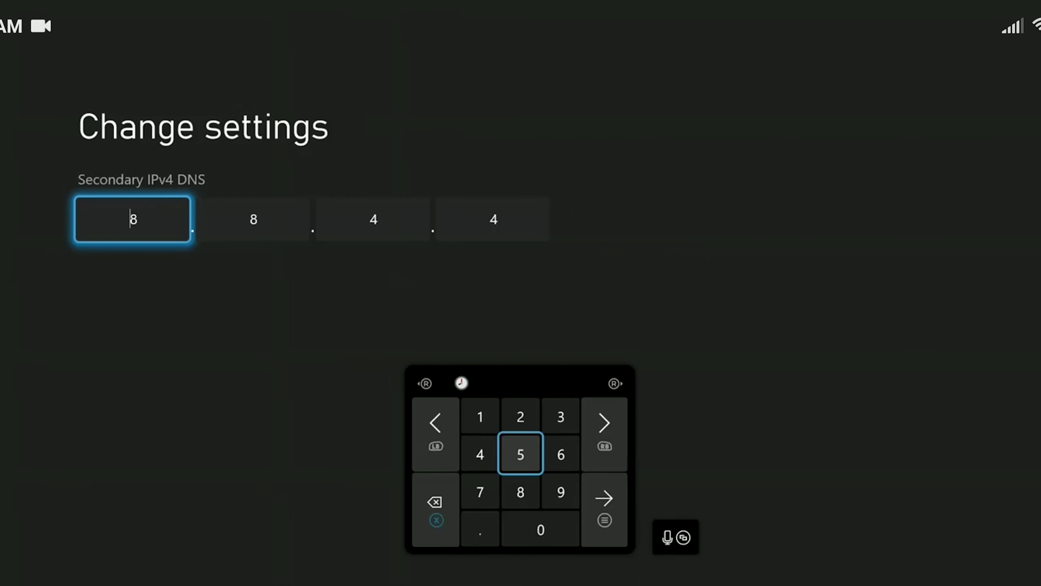
pyautogui.press('Return')
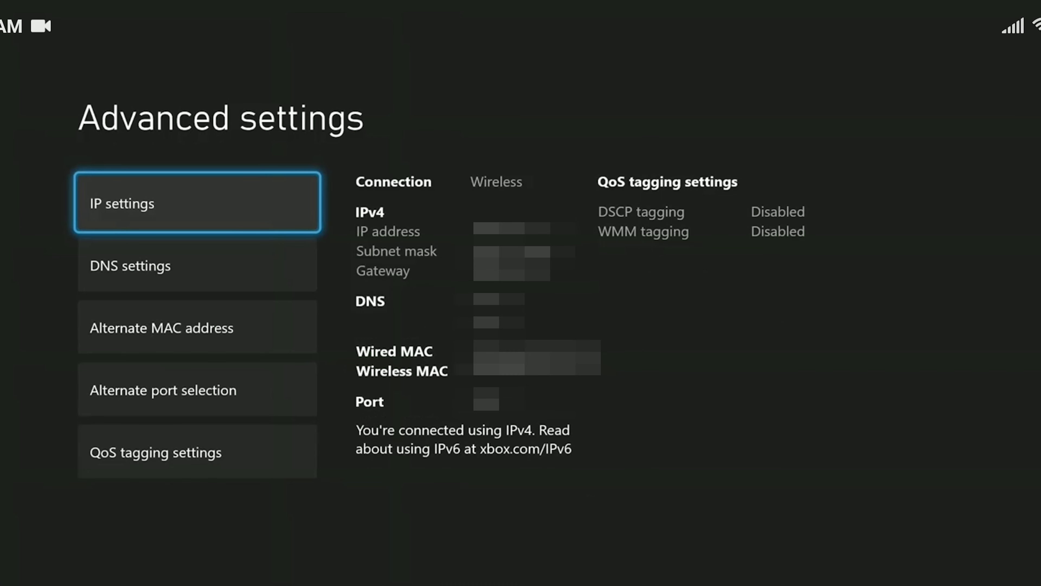
# Clear the alternate wireless MAC address in the advanced network settings.
pyautogui.click(198, 327)
pyautogui.press('Return')
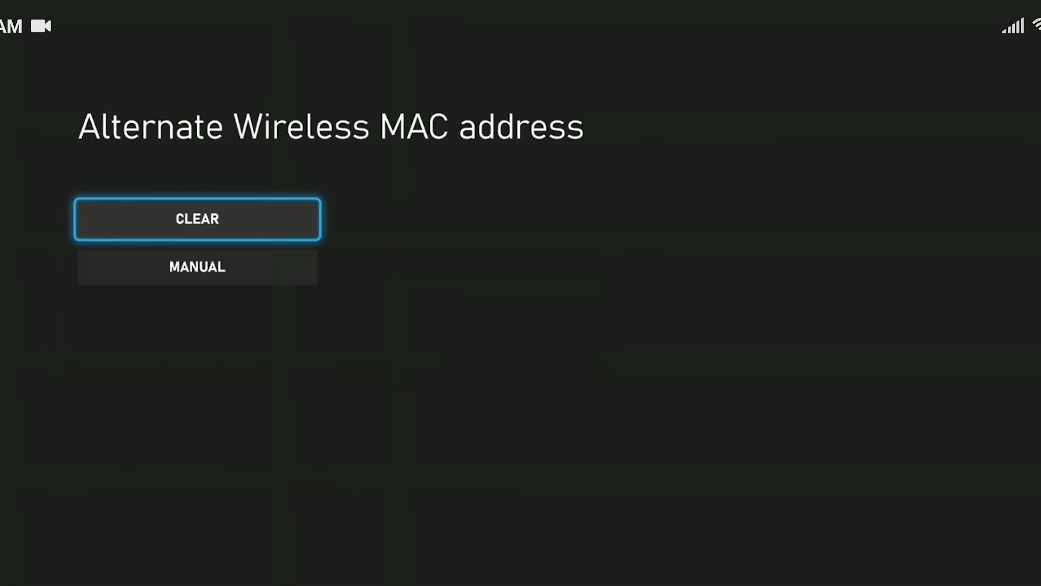
pyautogui.press('Return')
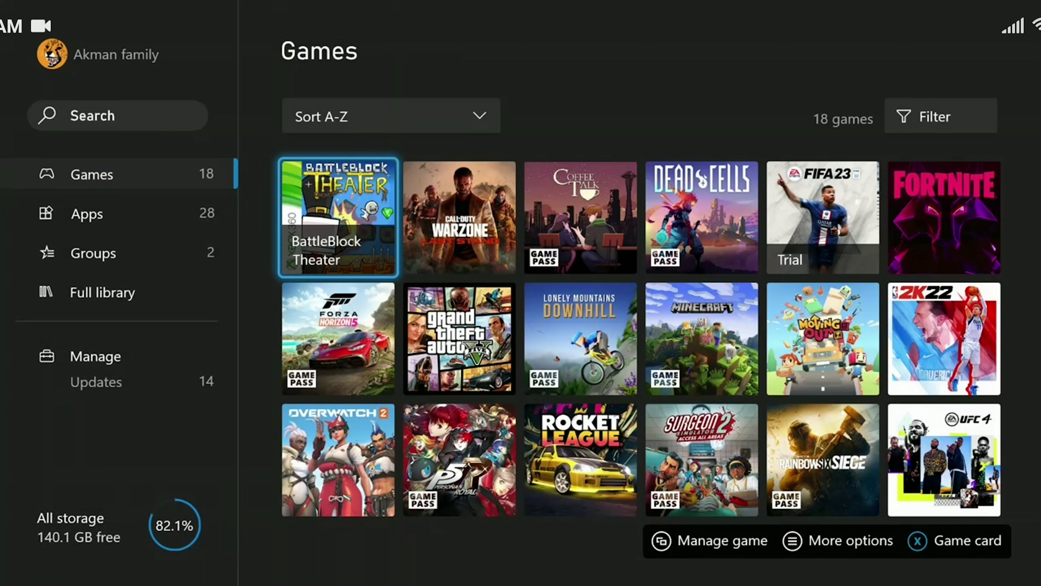
pyautogui.press('Right')
pyautogui.press('Right')
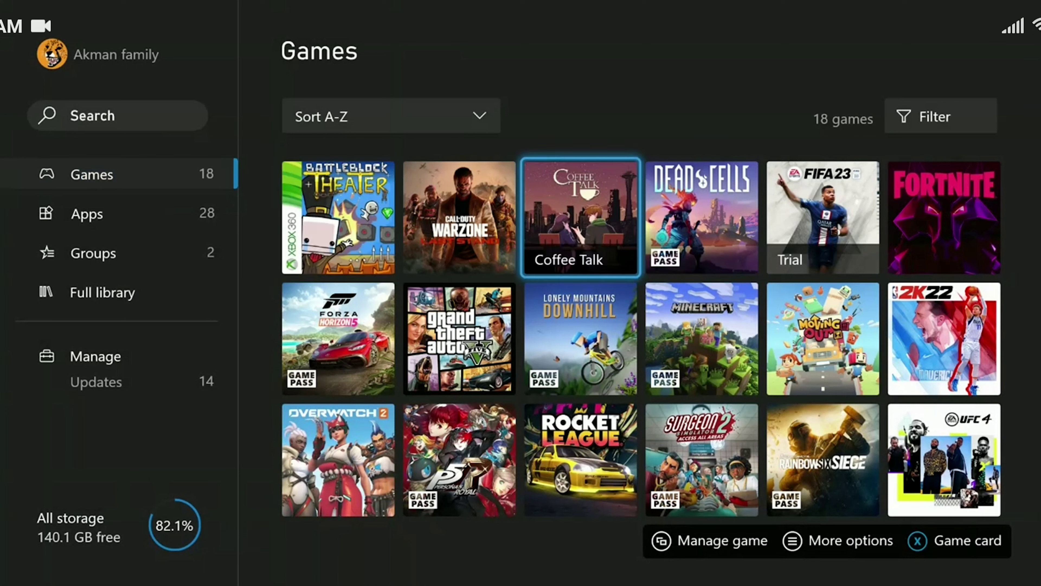
pyautogui.press('Left')
pyautogui.press('Left')
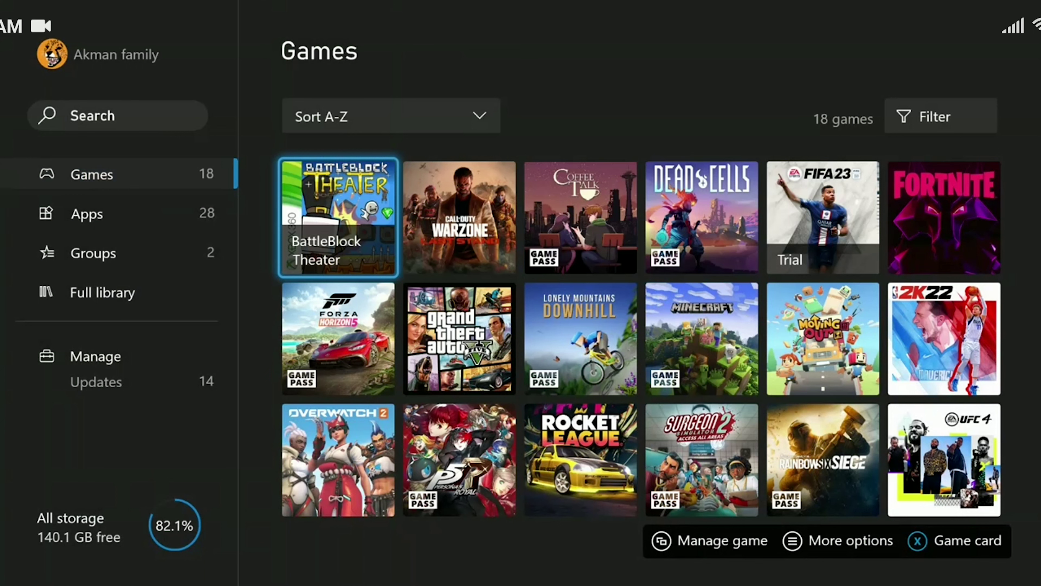
# Sign out of the current profile from Profile & system.
pyautogui.press('super')
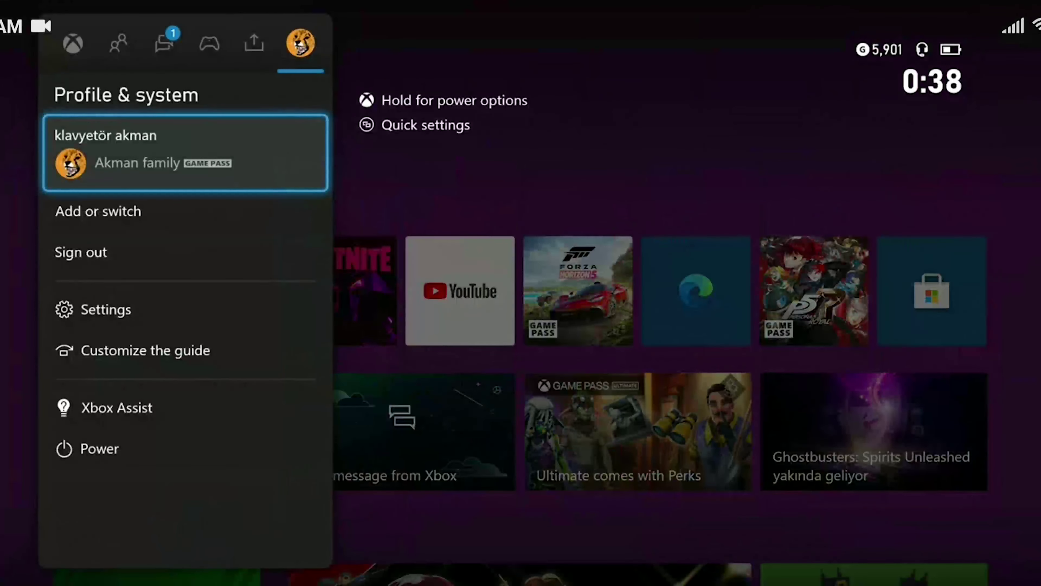
pyautogui.press('Down')
pyautogui.press('Down')
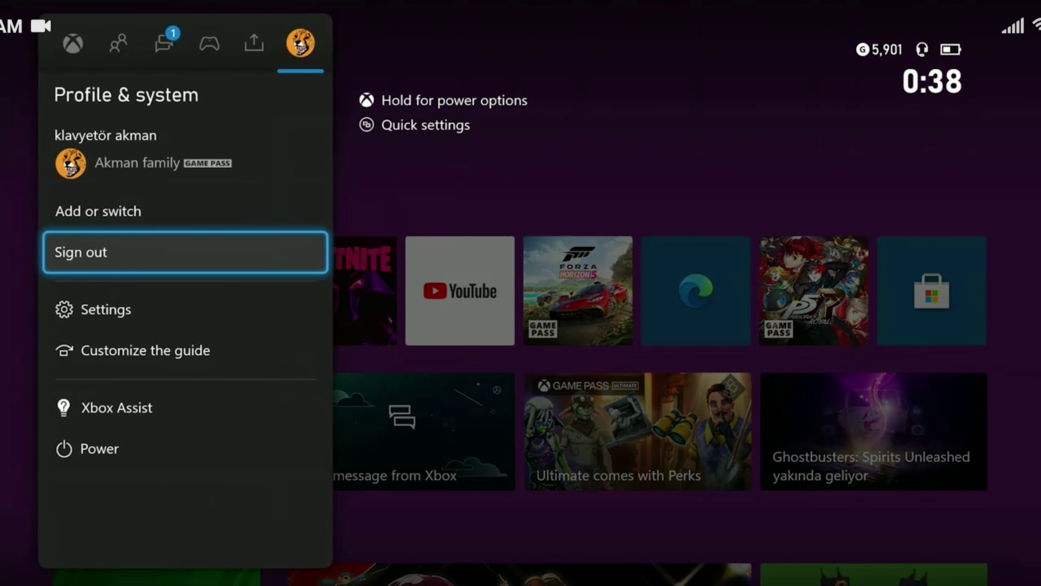